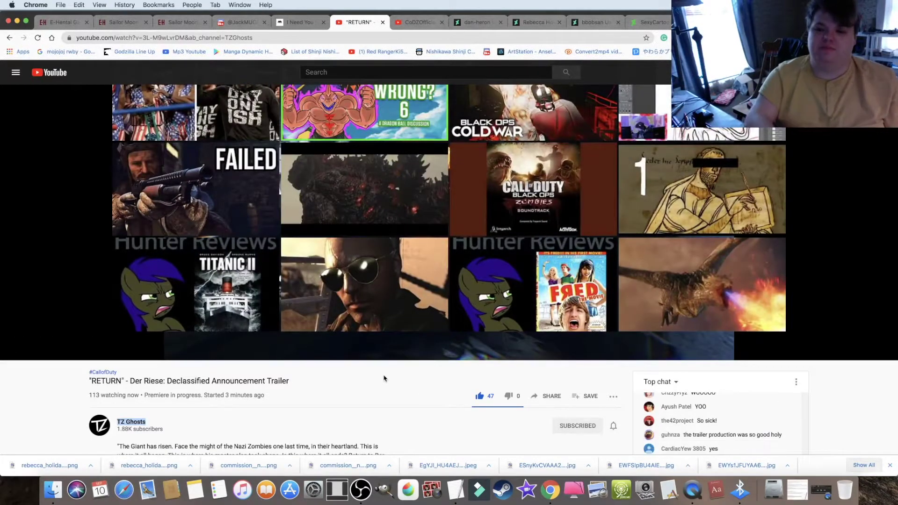
{"action": "scroll", "coordinate": [456, 246], "scroll_direction": "up", "scroll_amount": 2}
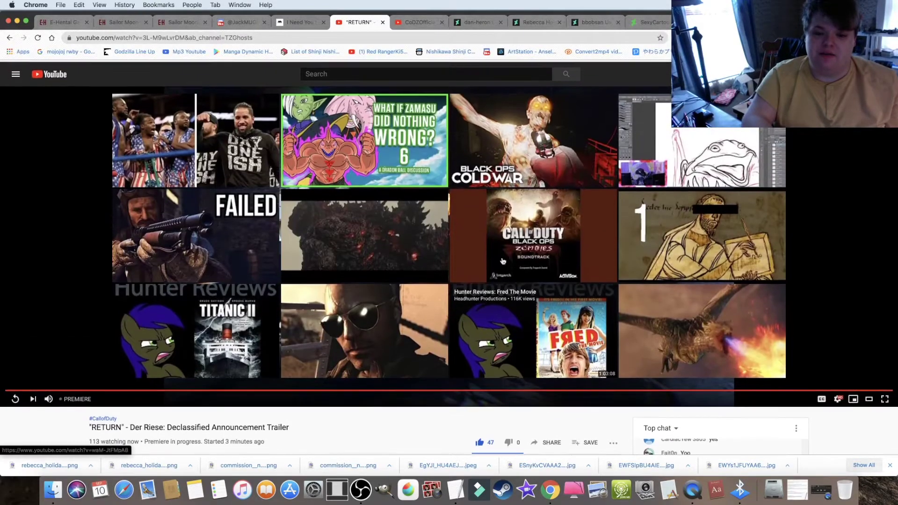